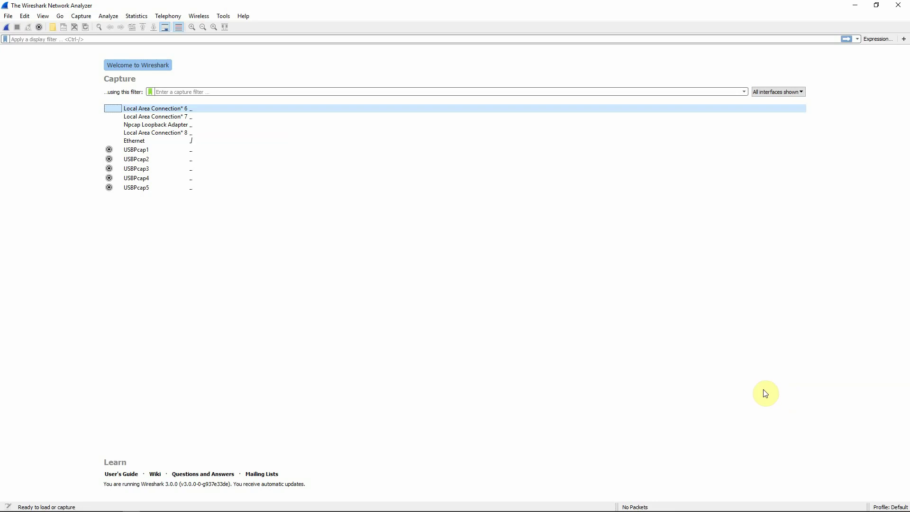
Relaunch Wireshark and start a live capture on the Ethernet interface.
{"action": "left_click", "coordinate": [898, 5]}
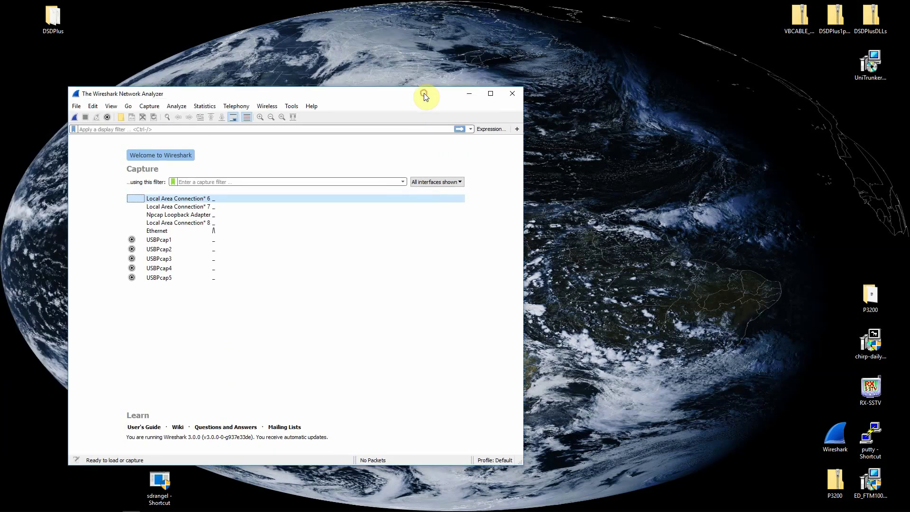
{"action": "double_click", "coordinate": [424, 95]}
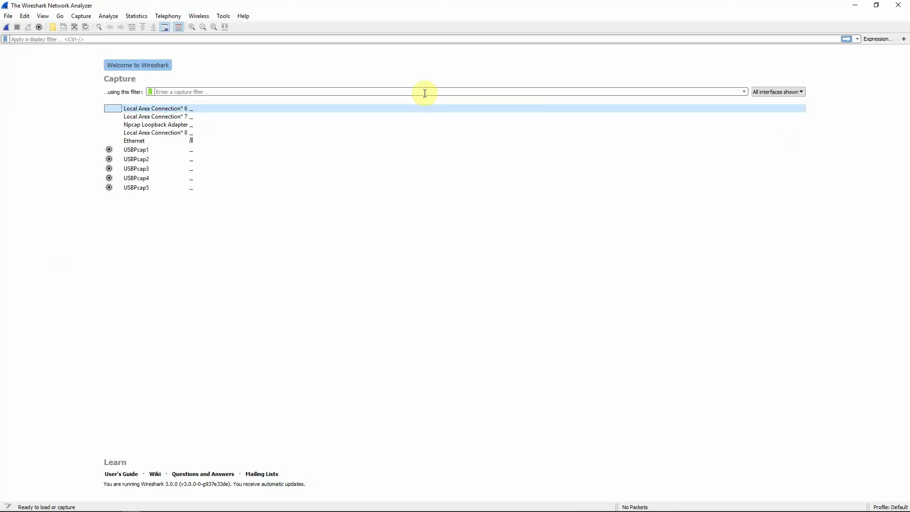
{"action": "left_click", "coordinate": [161, 142]}
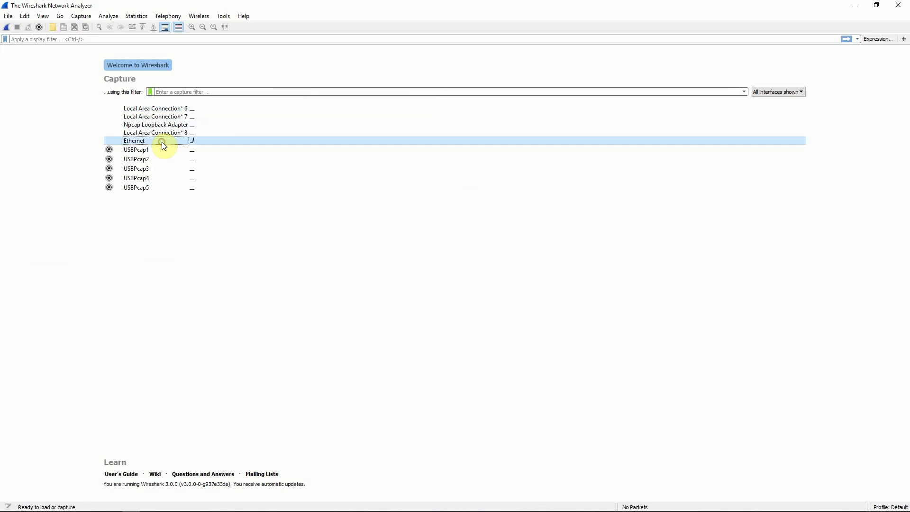
{"action": "double_click", "coordinate": [161, 142]}
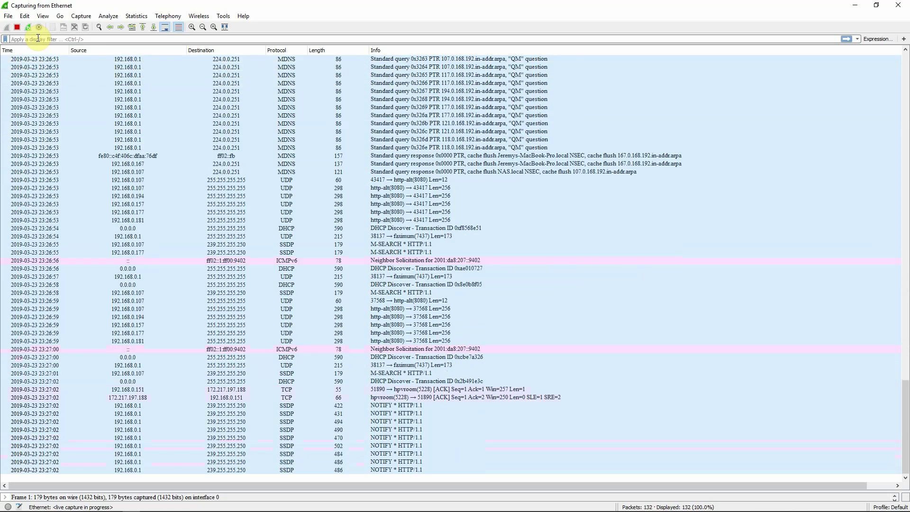
{"action": "type", "text": "f"}
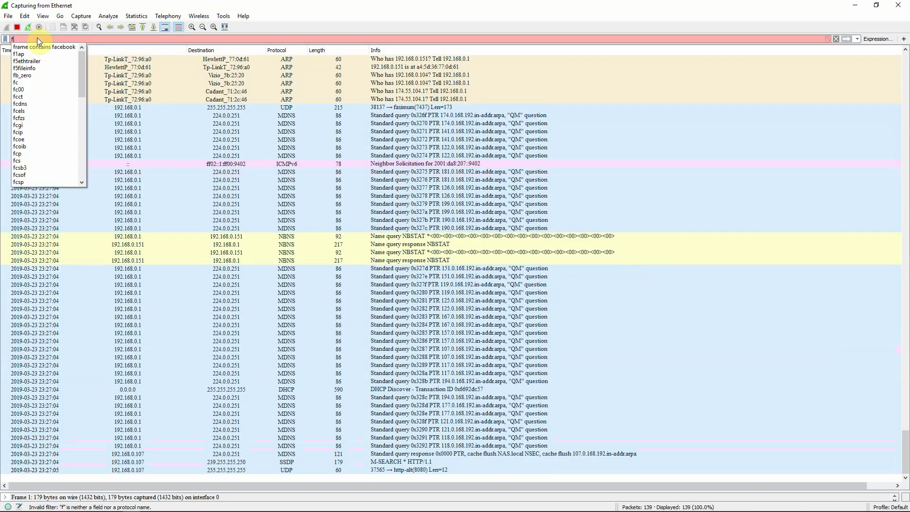
{"action": "type", "text": "rma"}
Correct mistyped letters in the 'frame contains youtube' display filter text.
{"action": "key", "text": "BackSpace"}
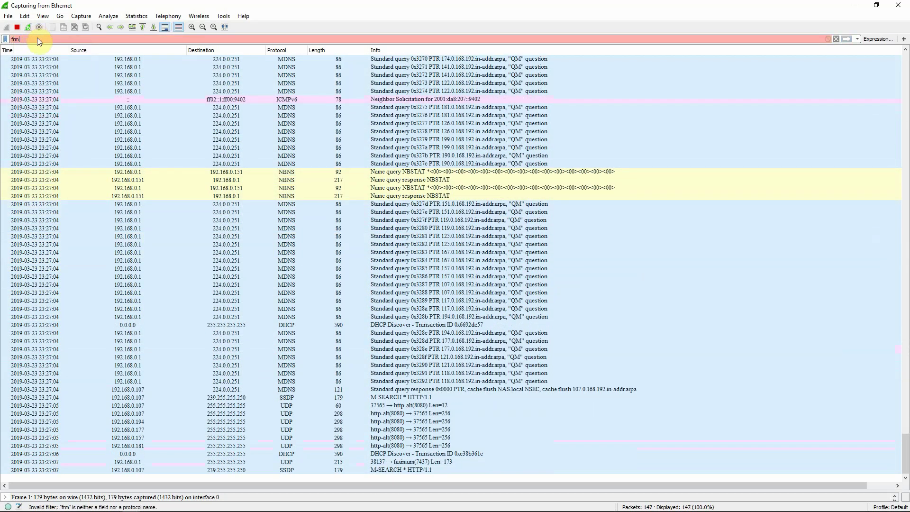
{"action": "key", "text": "BackSpace"}
{"action": "type", "text": "ame"}
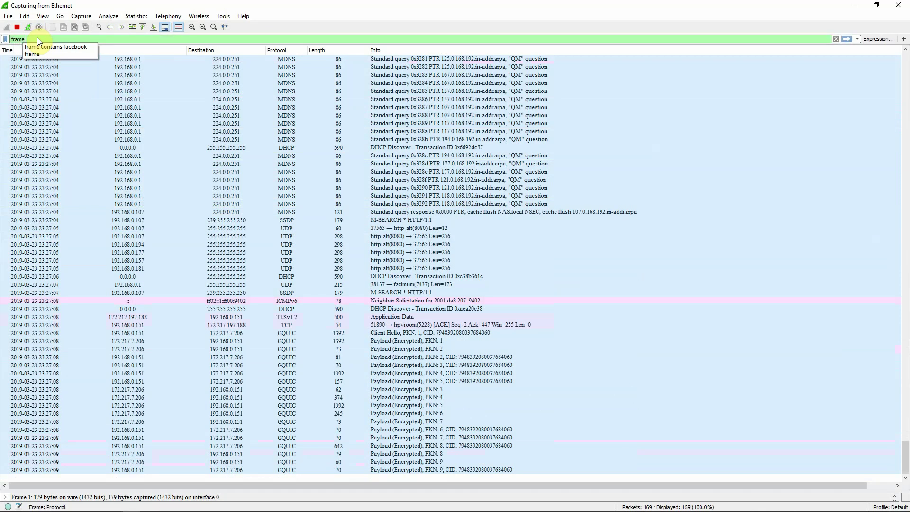
{"action": "type", "text": " cont"}
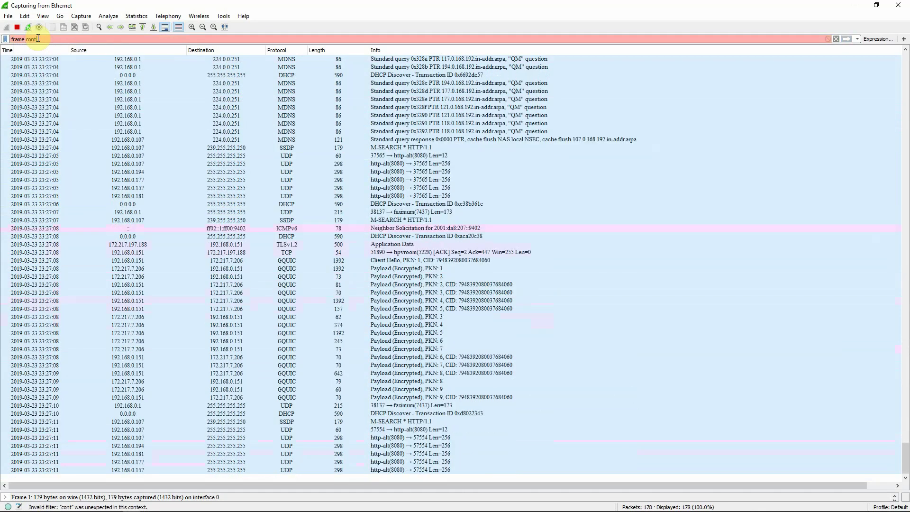
{"action": "type", "text": "ain"}
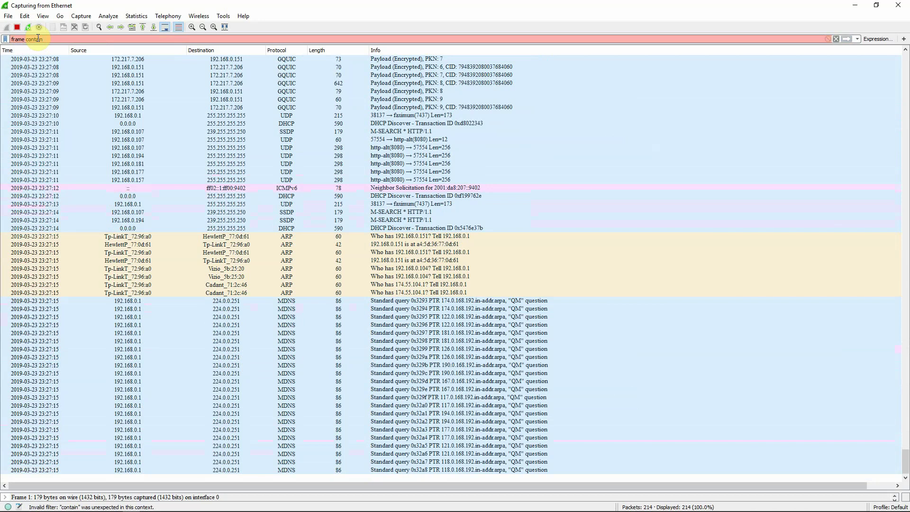
{"action": "type", "text": "s "}
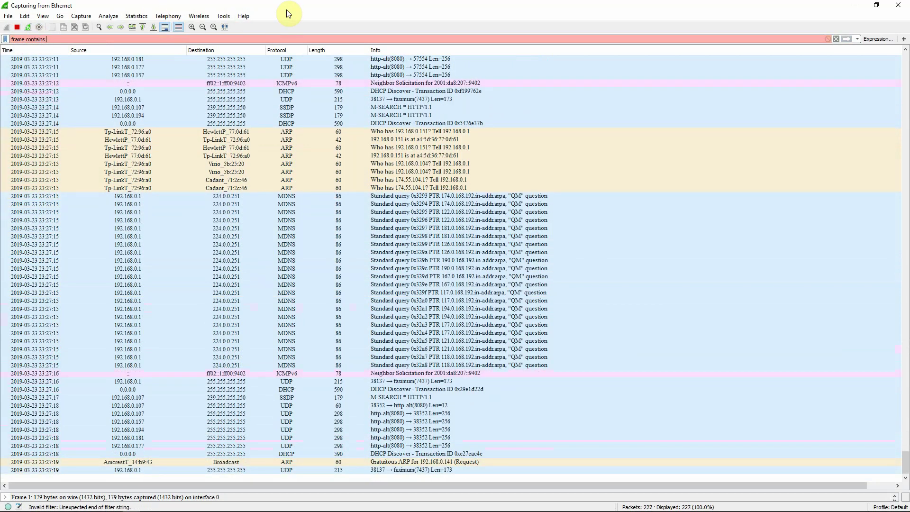
{"action": "type", "text": "yout"}
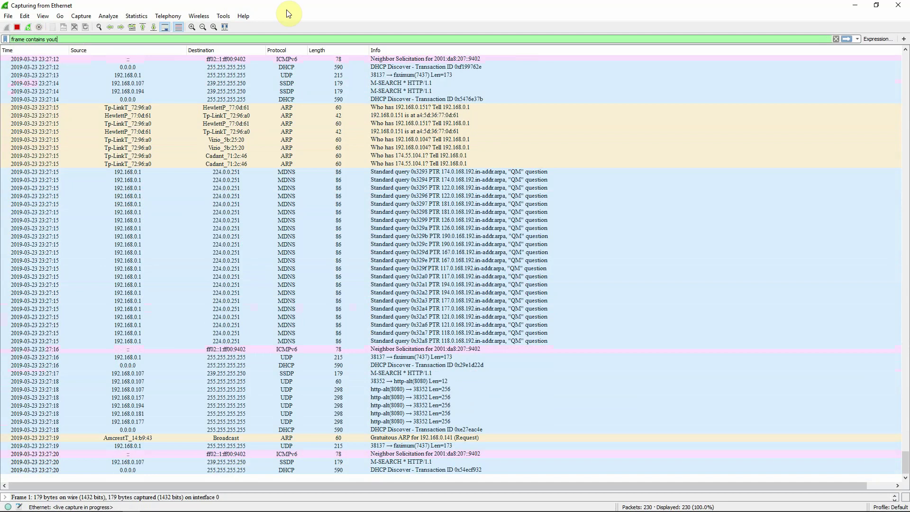
{"action": "type", "text": "ube"}
Apply the 'frame contains youtube' display filter.
{"action": "key", "text": "Return"}
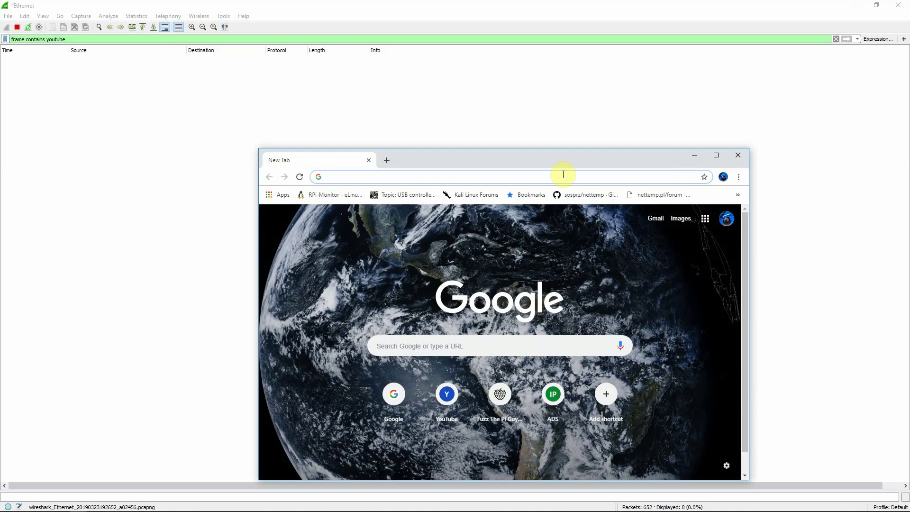
{"action": "type", "text": "youtube.com"}
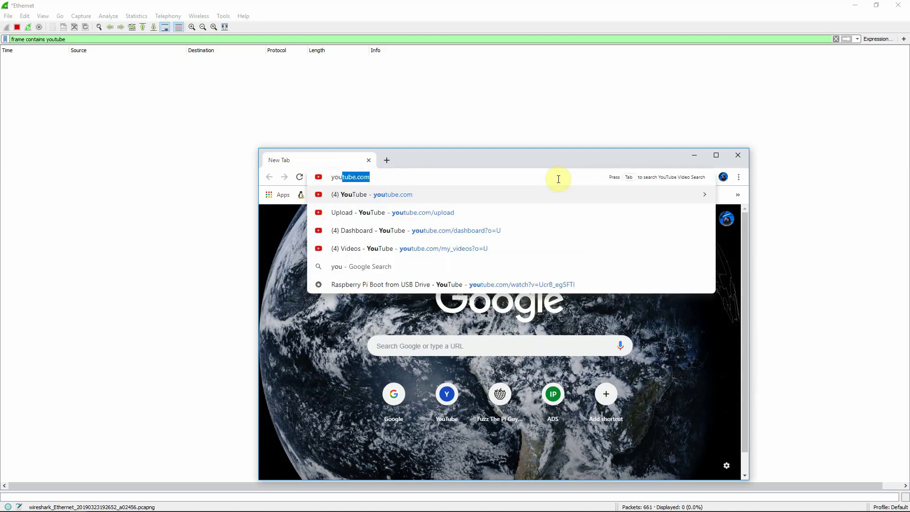
Load youtube.com in Chrome and move the browser aside to see Wireshark's YouTube packets.
{"action": "key", "text": "Return"}
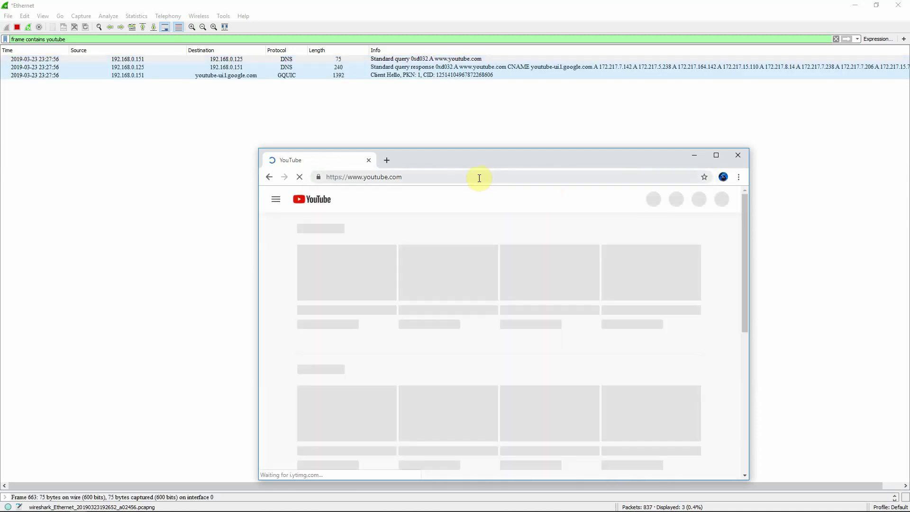
{"action": "left_click", "coordinate": [436, 119]}
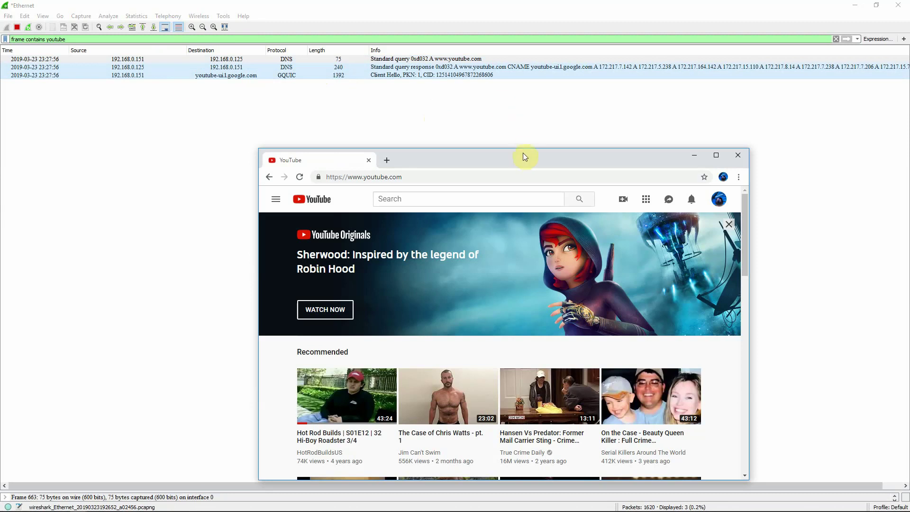
{"action": "left_click_drag", "start_coordinate": [523, 156], "coordinate": [1, 160]}
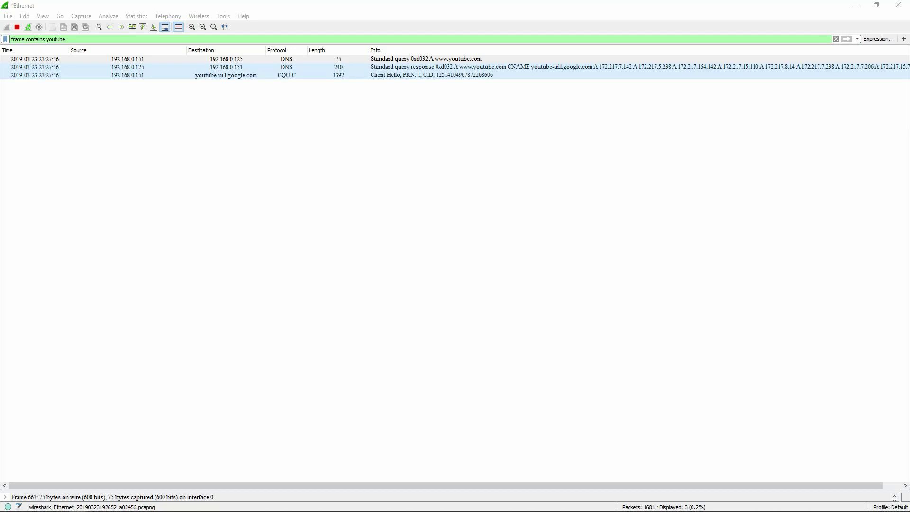
Change the display filter to 'frame contains facebook', apply it, and switch to the browser.
{"action": "left_click", "coordinate": [142, 40]}
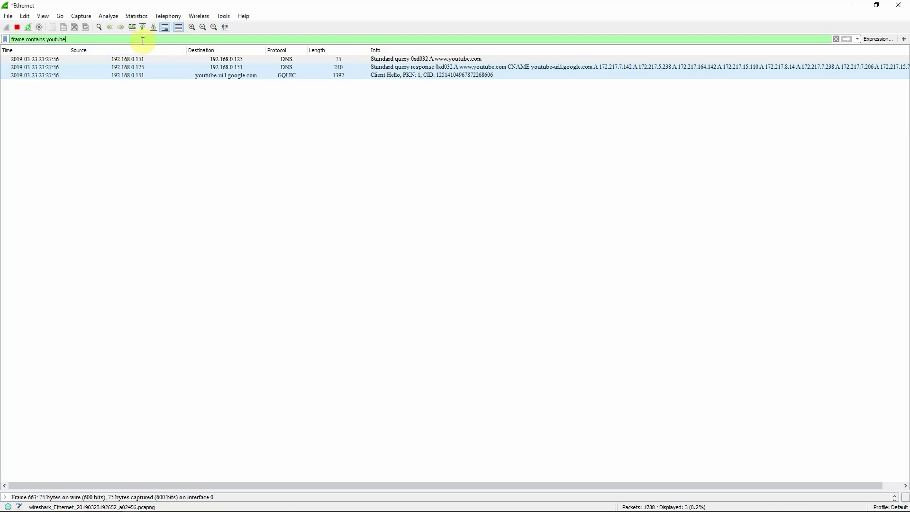
{"action": "key", "text": "BackSpace"}
{"action": "key", "text": "BackSpace"}
{"action": "key", "text": "BackSpace"}
{"action": "key", "text": "BackSpace"}
{"action": "key", "text": "BackSpace"}
{"action": "key", "text": "BackSpace"}
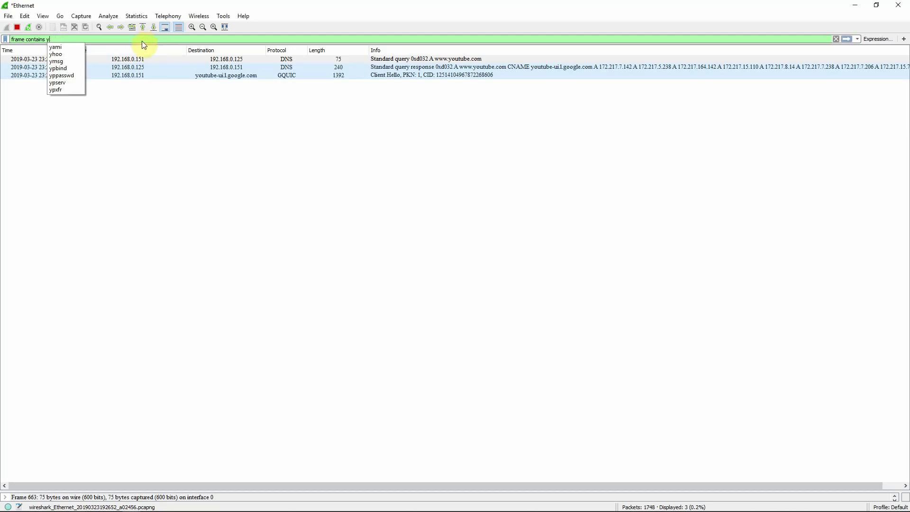
{"action": "key", "text": "BackSpace"}
{"action": "type", "text": "facebook"}
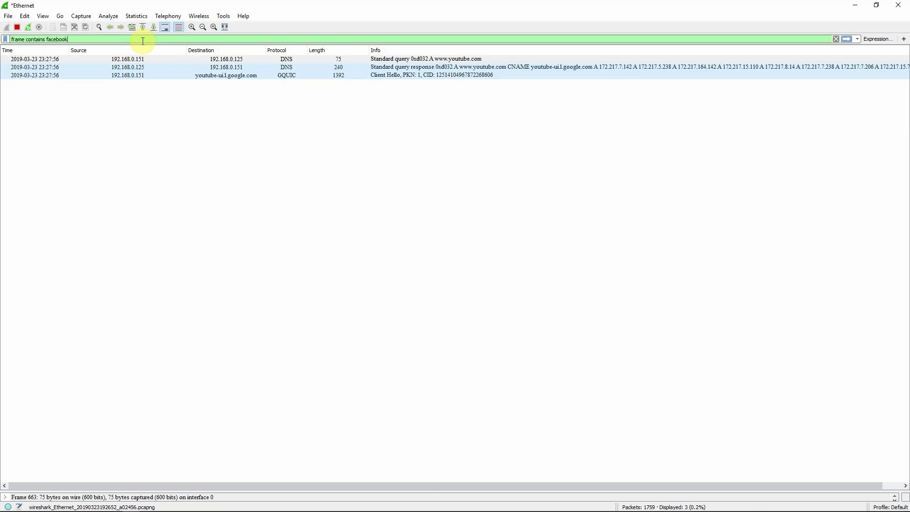
{"action": "key", "text": "Return"}
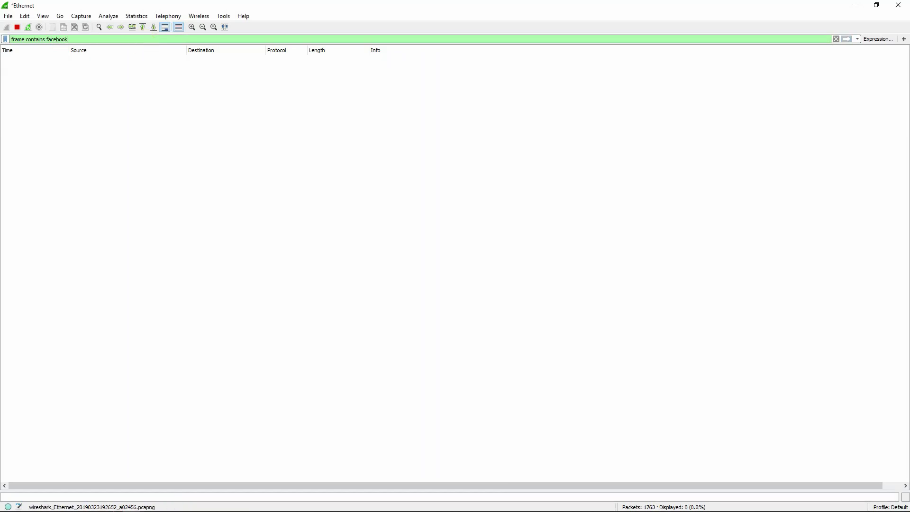
{"action": "key", "text": "alt+Tab"}
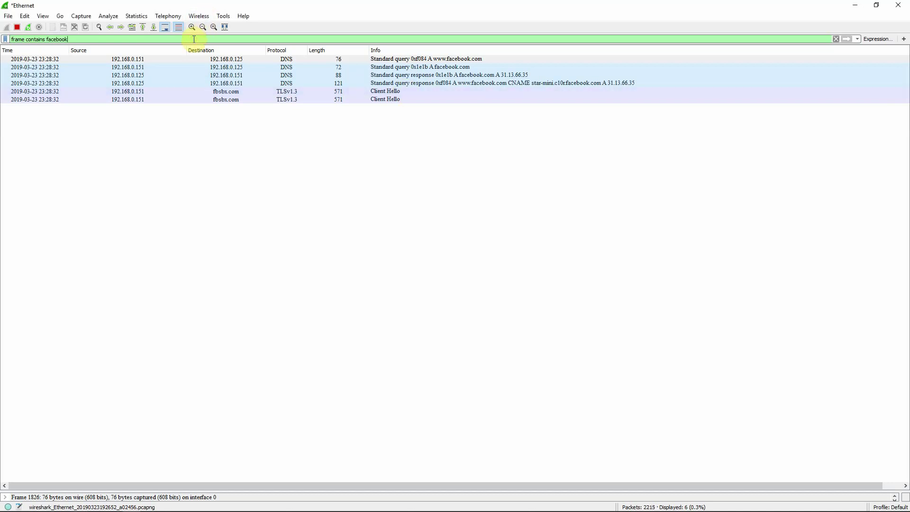
Edit the filter from facebook to 'frame contains adafruit' and refocus Wireshark.
{"action": "key", "text": "BackSpace"}
{"action": "key", "text": "BackSpace"}
{"action": "key", "text": "BackSpace"}
{"action": "key", "text": "BackSpace"}
{"action": "key", "text": "BackSpace"}
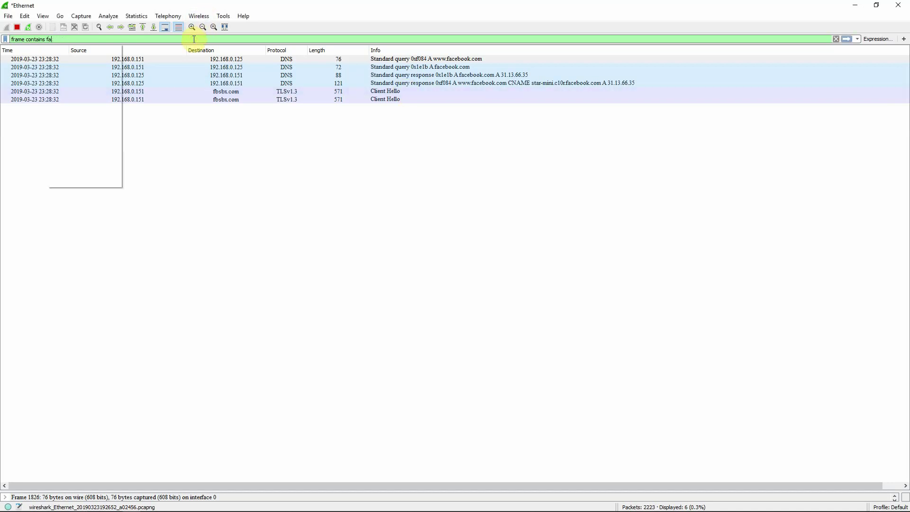
{"action": "key", "text": "BackSpace"}
{"action": "type", "text": "ad"}
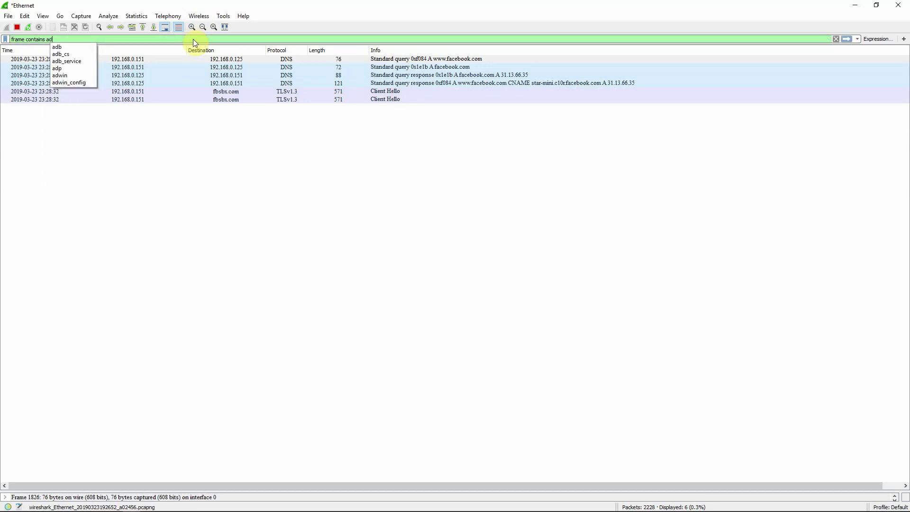
{"action": "type", "text": "afruit"}
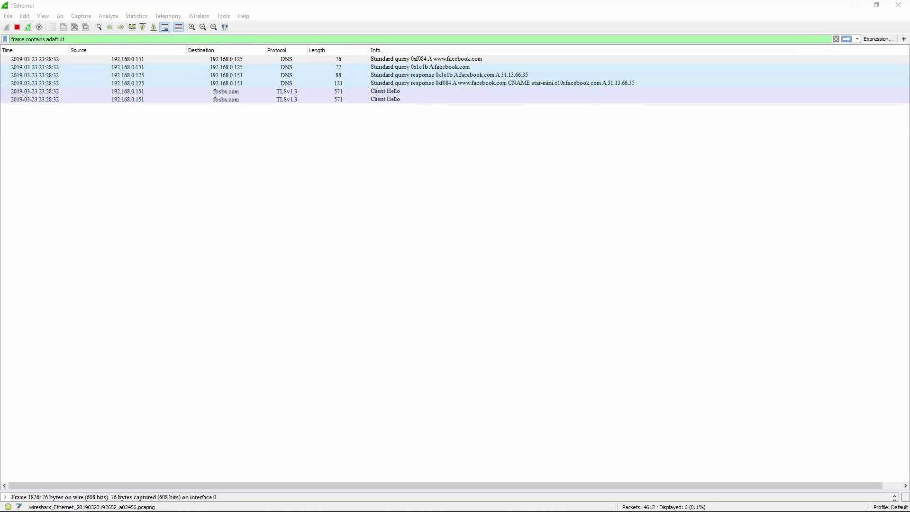
{"action": "left_click", "coordinate": [189, 39]}
{"action": "key", "text": "Return"}
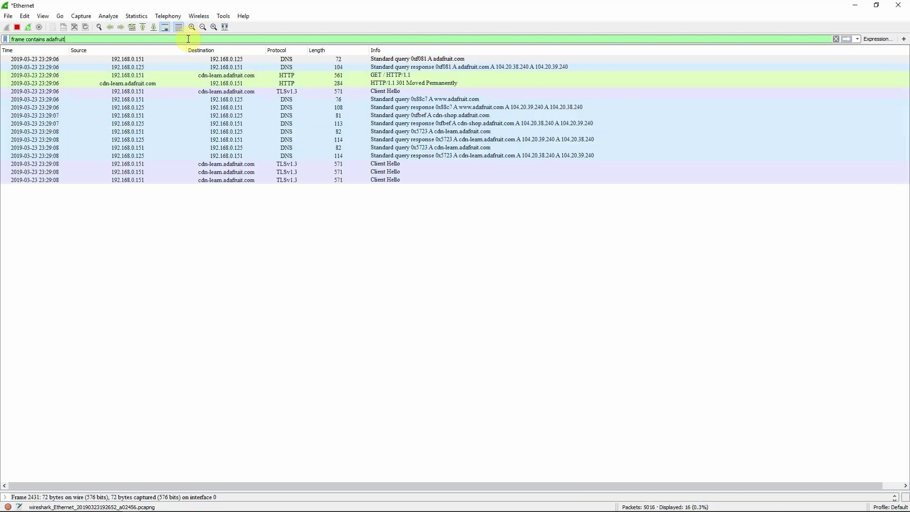